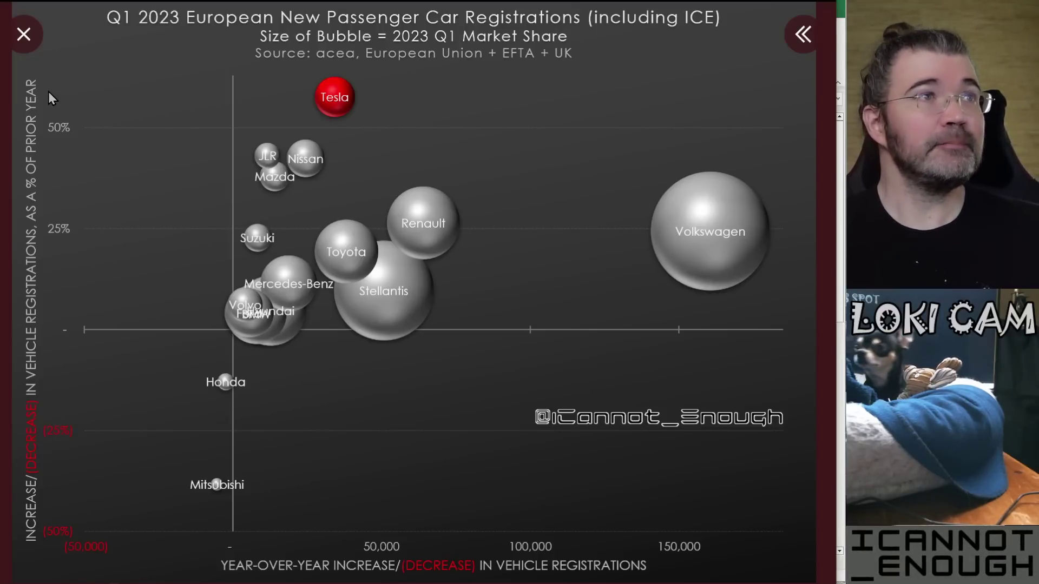
Close the enlarged bubble chart image and switch to the Excel workbook with the EU ACEA registrations
click(23, 41)
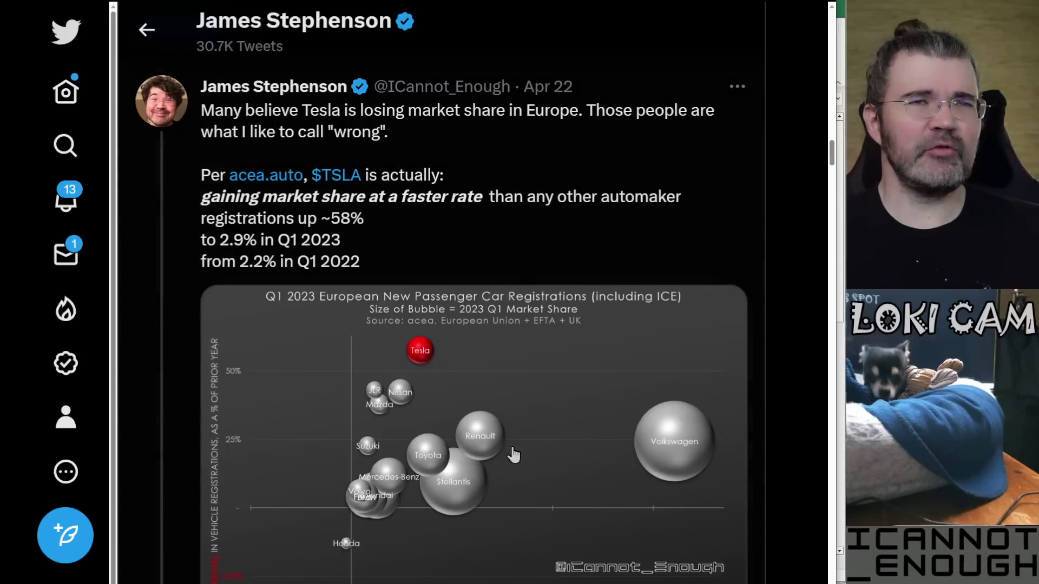
key(alt+Tab)
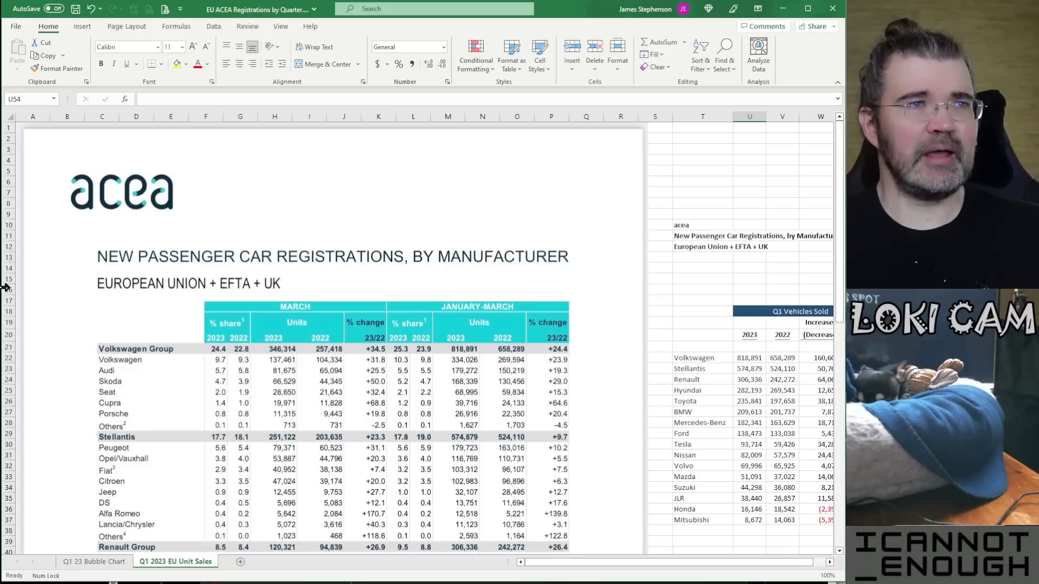
Examine the acea table of new passenger car registrations by manufacturer, from Volkswagen Group down to Mitsubishi
scroll(623, 141, down, 1)
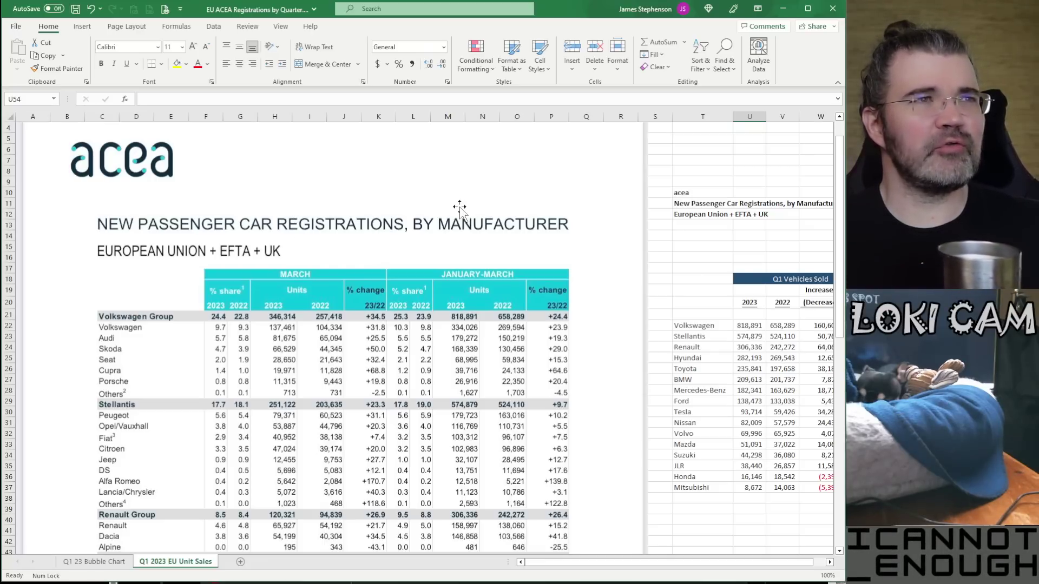
scroll(591, 193, down, 1)
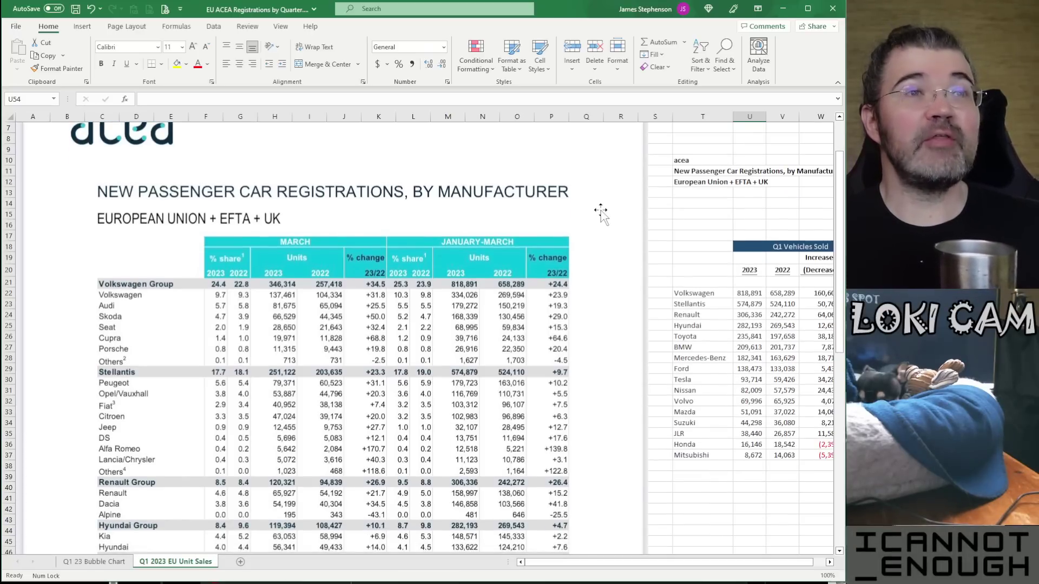
scroll(601, 211, down, 1)
click(299, 265)
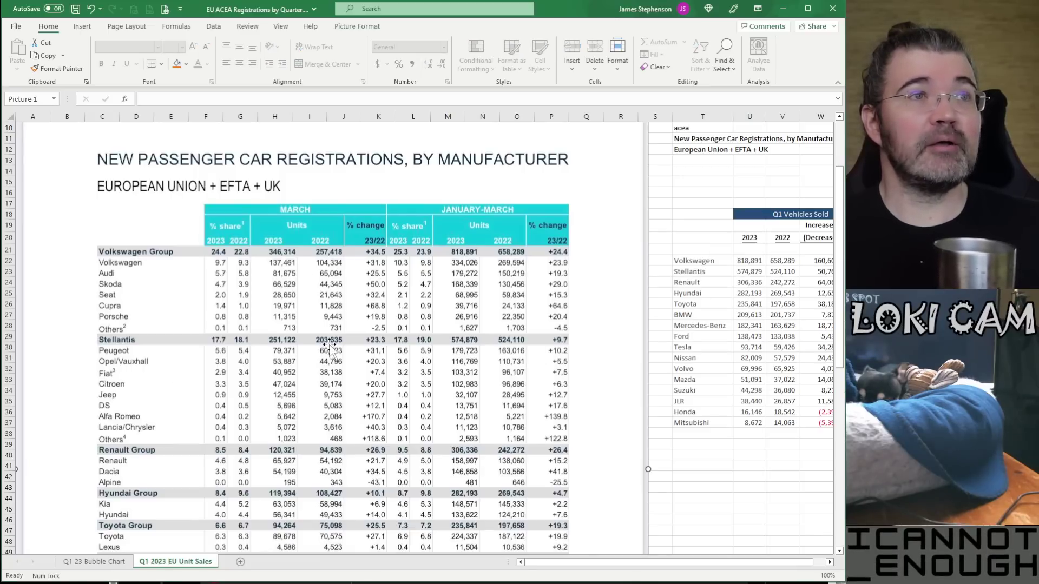
scroll(232, 360, down, 8)
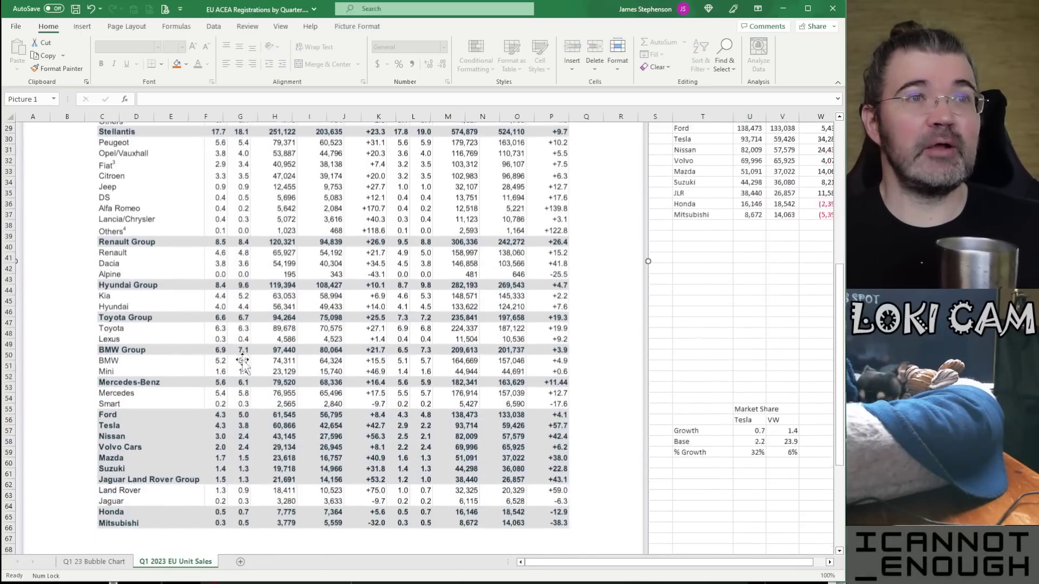
scroll(286, 411, down, 3)
scroll(286, 411, up, 14)
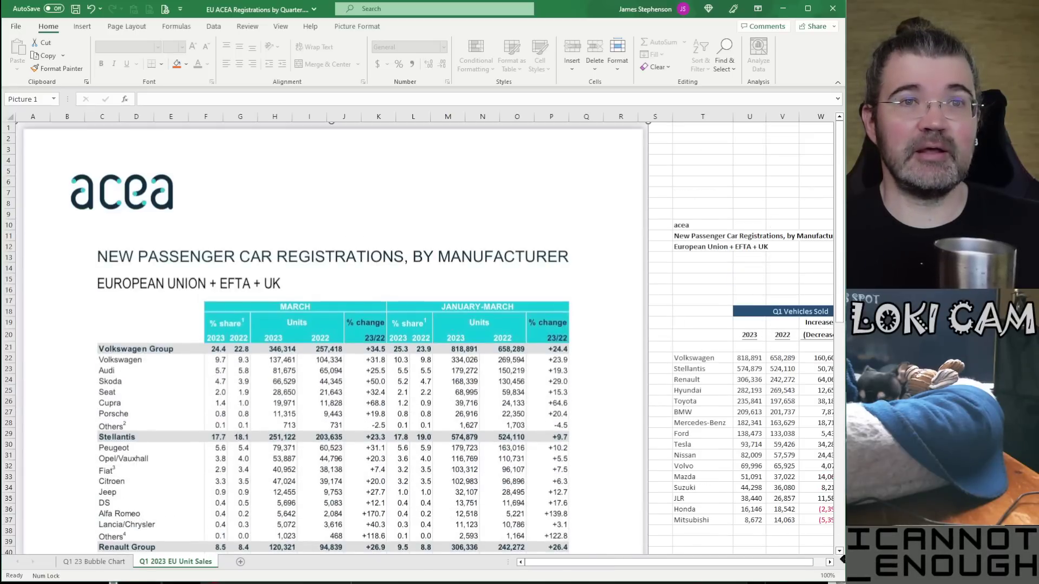
Select the manufacturer names from Volkswagen to Mitsubishi beside the Q1 Vehicles Sold table and compare them with the acea table
click(830, 563)
click(829, 563)
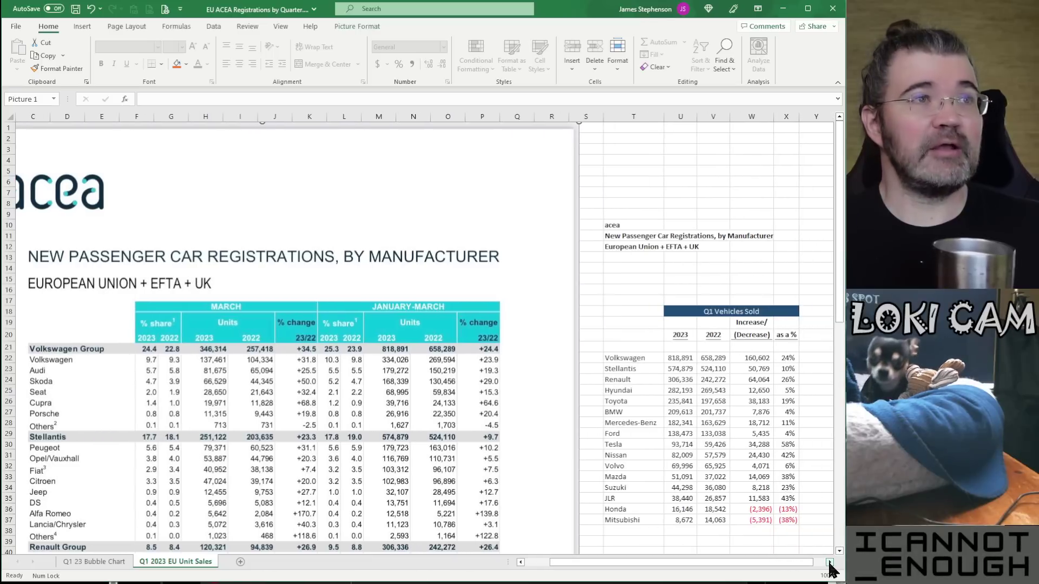
click(742, 356)
drag(623, 358, 631, 522)
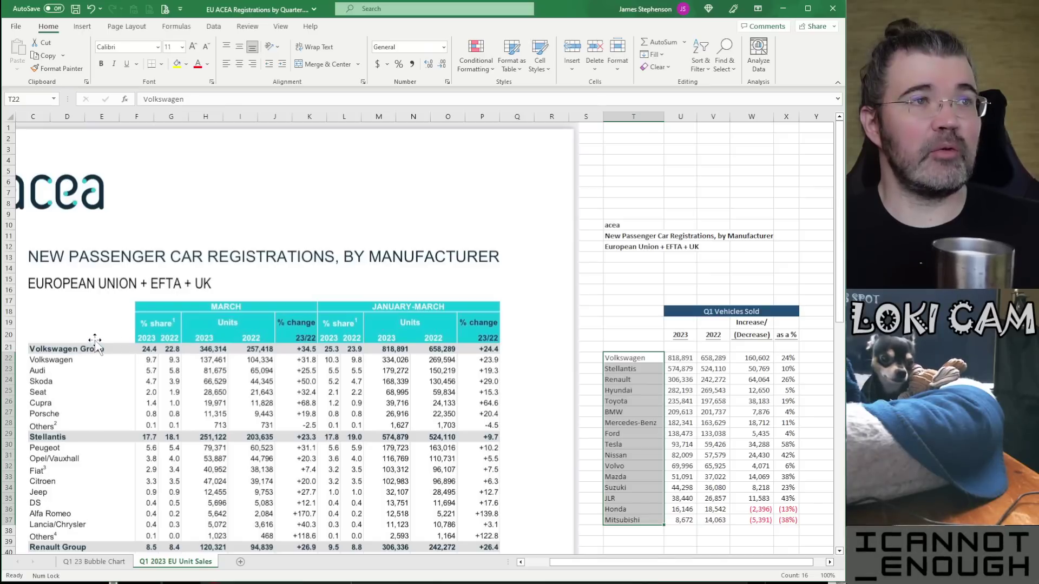
scroll(87, 440, down, 1)
scroll(86, 440, down, 2)
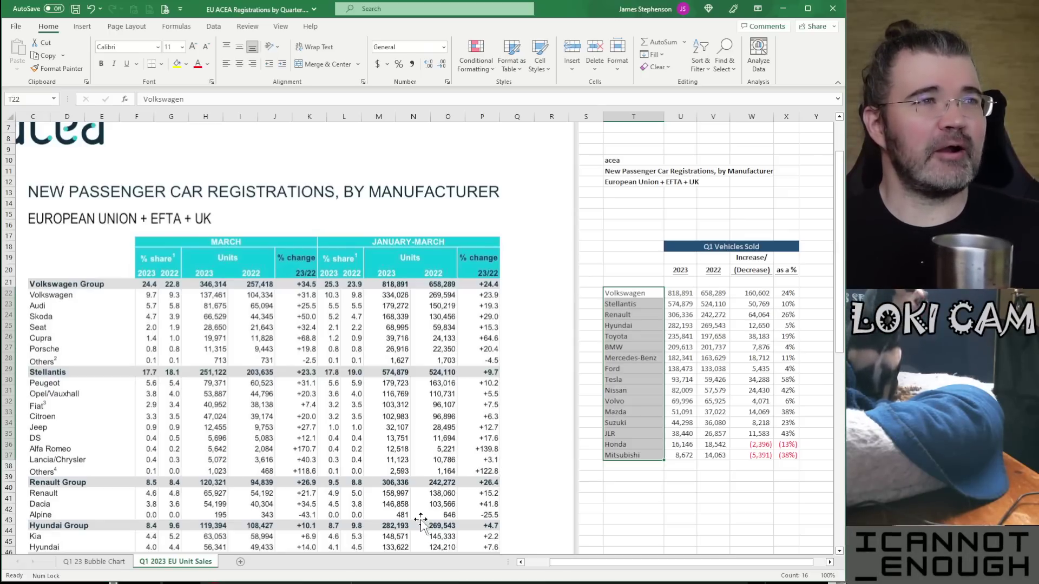
scroll(628, 497, down, 1)
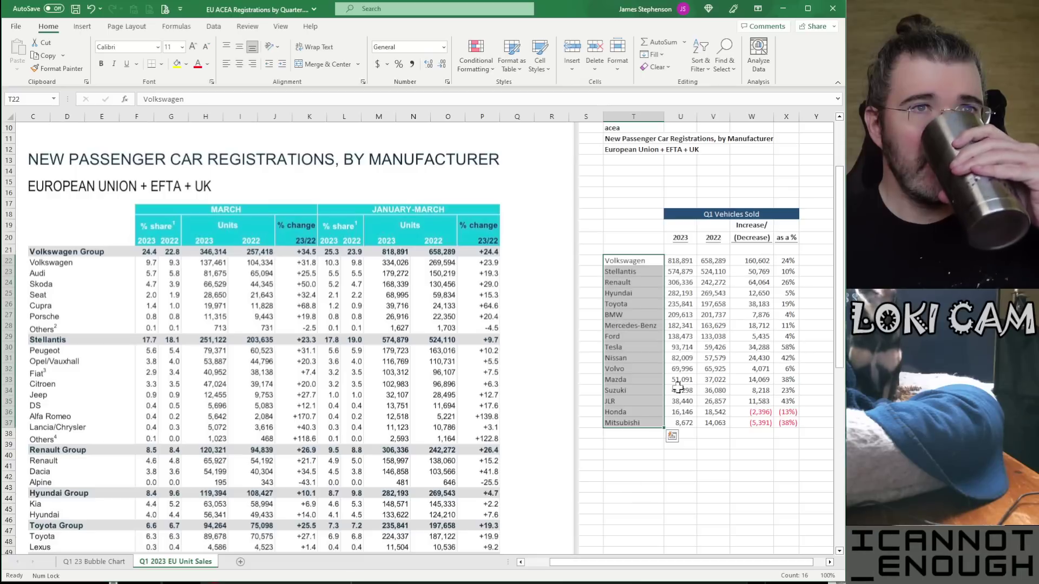
Go through the manufacturer names and the 2023 units column of the Q1 Vehicles Sold table
key(Right)
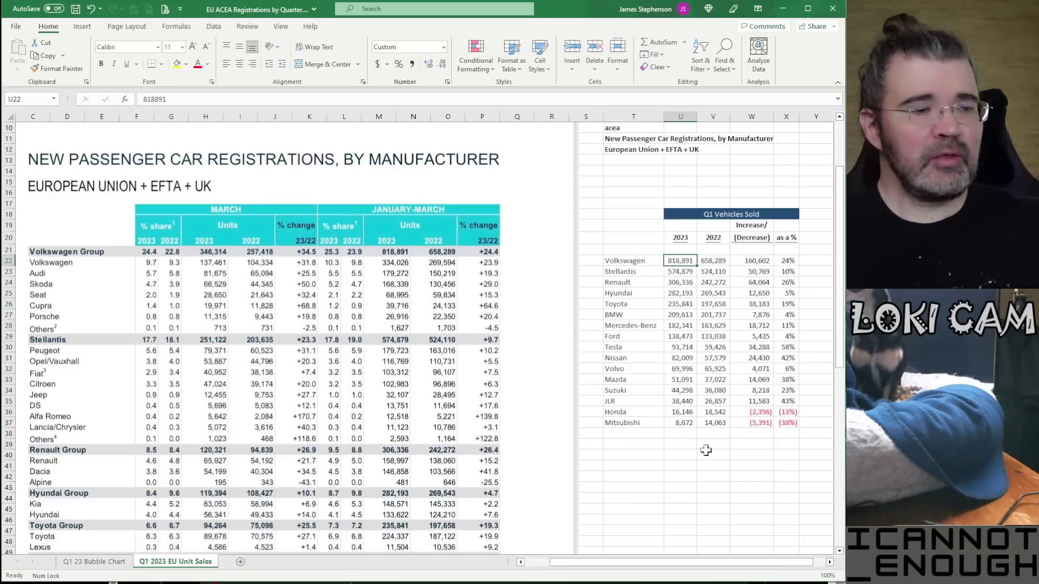
click(654, 259)
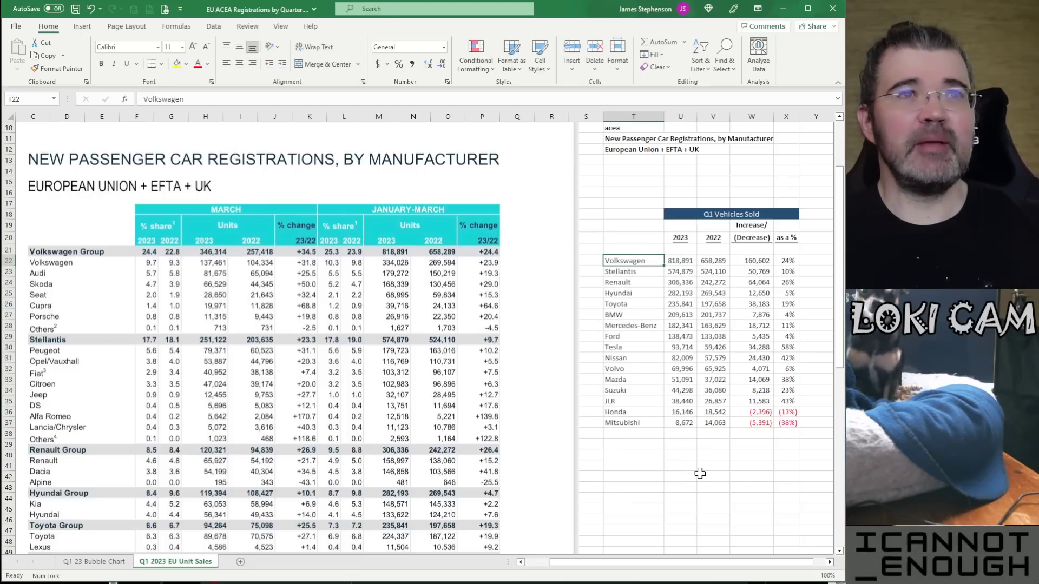
key(Down)
key(Down)
key(Down)
key(Down)
key(Down)
key(Down)
key(Down)
key(Right)
key(Up)
key(Up)
key(Up)
key(Up)
key(Up)
key(Up)
key(Up)
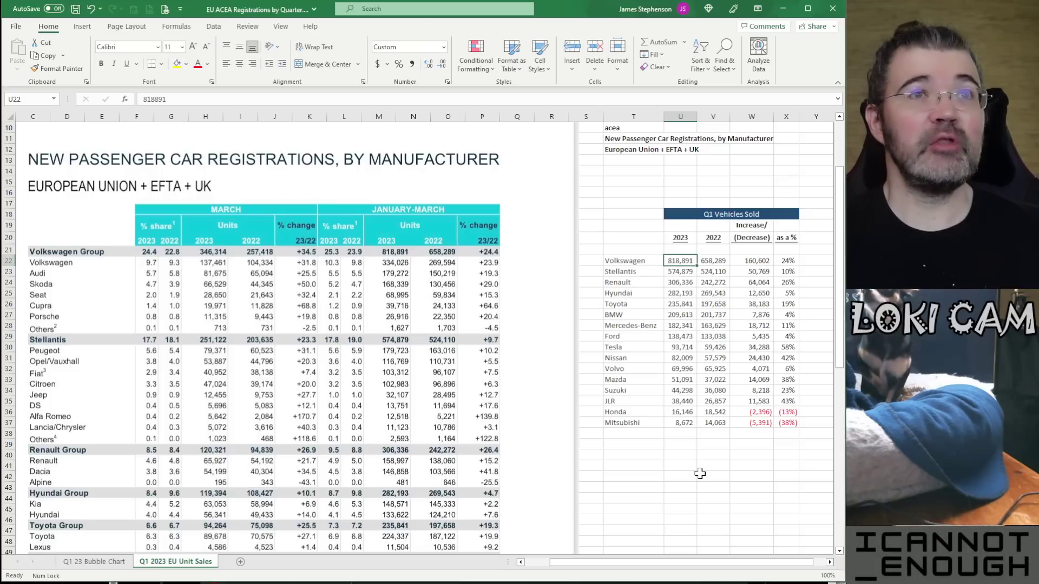
Go through the 2022 units column of the Q1 Vehicles Sold table from Volkswagen to Toyota
key(Right)
key(Down)
key(Down)
key(Down)
key(Down)
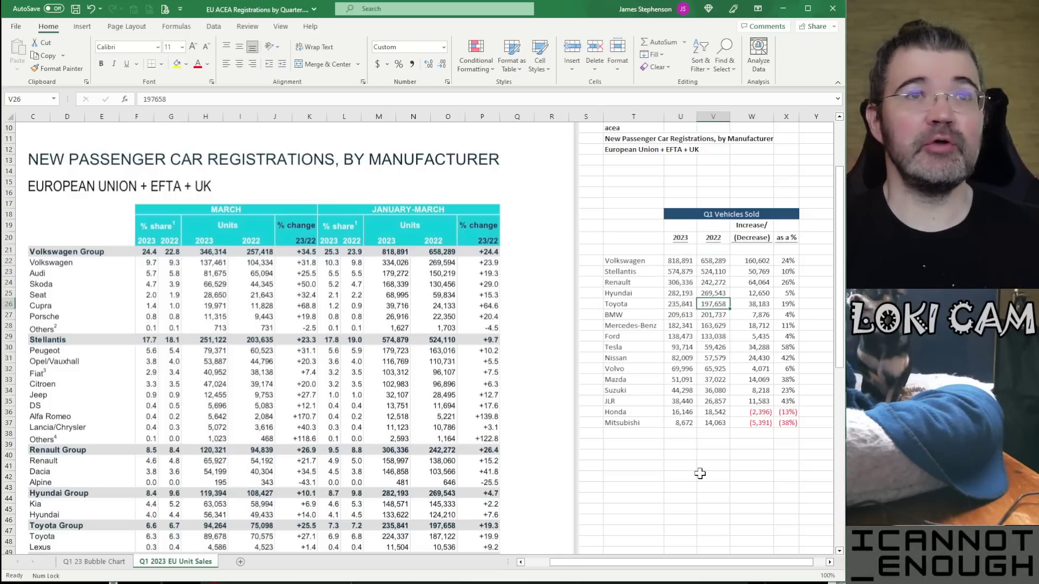
Inspect the formulas in the Increase/(Decrease) column of the Q1 Vehicles Sold table
key(Right)
key(Up)
key(Up)
key(Up)
key(Up)
key(Down)
key(Down)
key(Down)
key(Down)
key(Down)
key(Down)
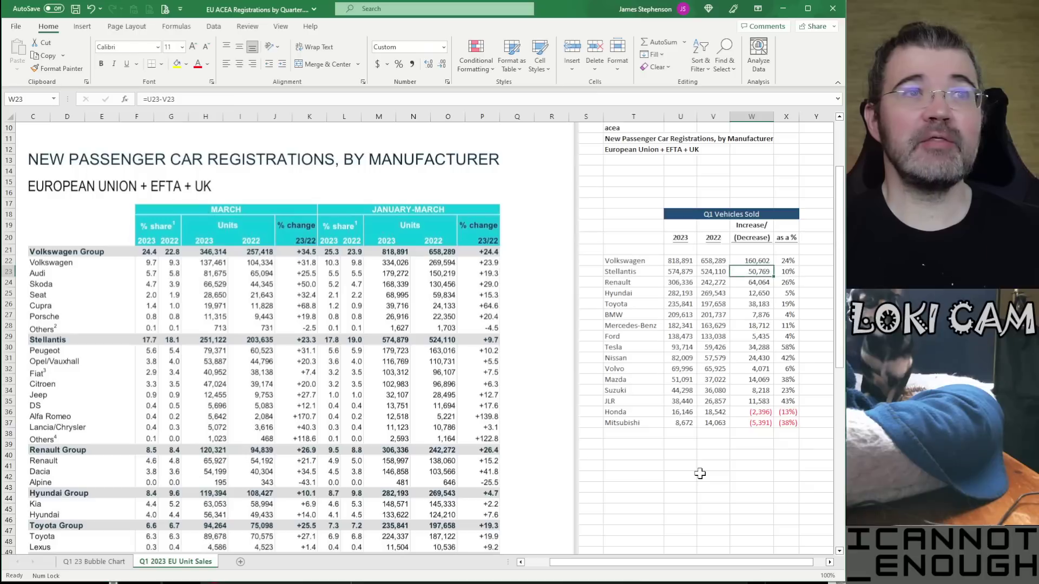
key(Down)
key(Down)
Inspect the formulas in the "as a %" column of the Q1 Vehicles Sold table, ending on the Volkswagen row
key(Right)
key(Up)
key(Up)
key(Up)
key(Up)
key(Up)
key(Up)
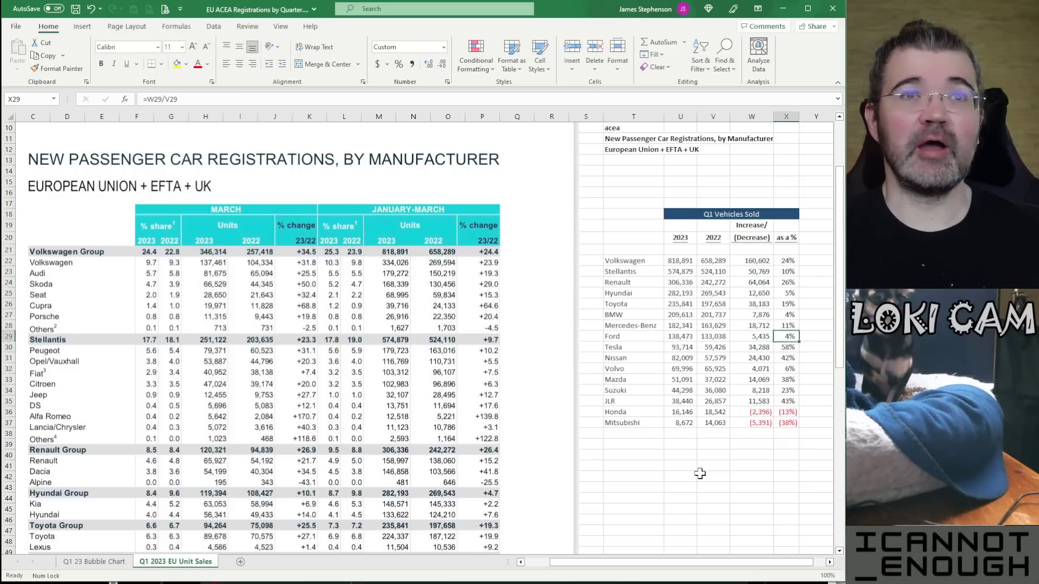
key(Up)
key(Up)
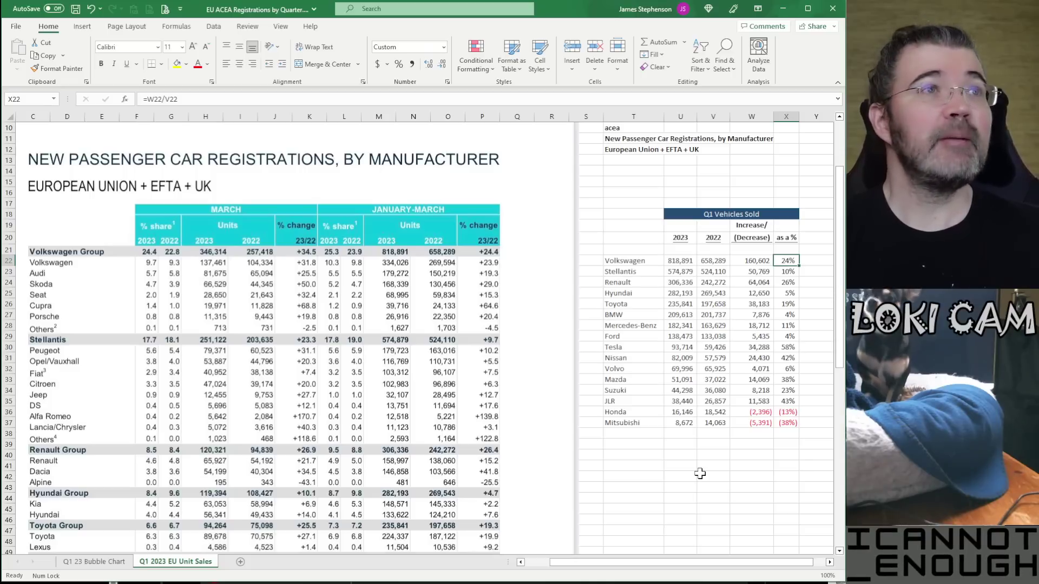
Compare Volkswagen's increase with its percentage growth and check the percentages of the manufacturers just below it
key(Left)
key(Right)
key(Down)
key(Down)
key(Down)
key(Up)
key(Up)
key(Up)
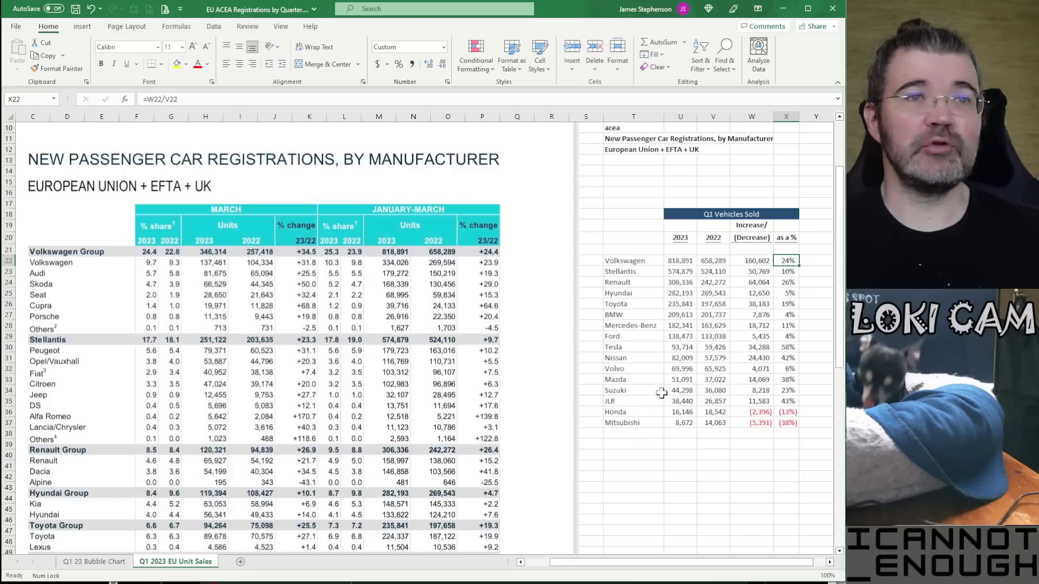
Inspect the Growth values for Tesla and VW in the Market Share comparison below the sales table
scroll(785, 310, down, 6)
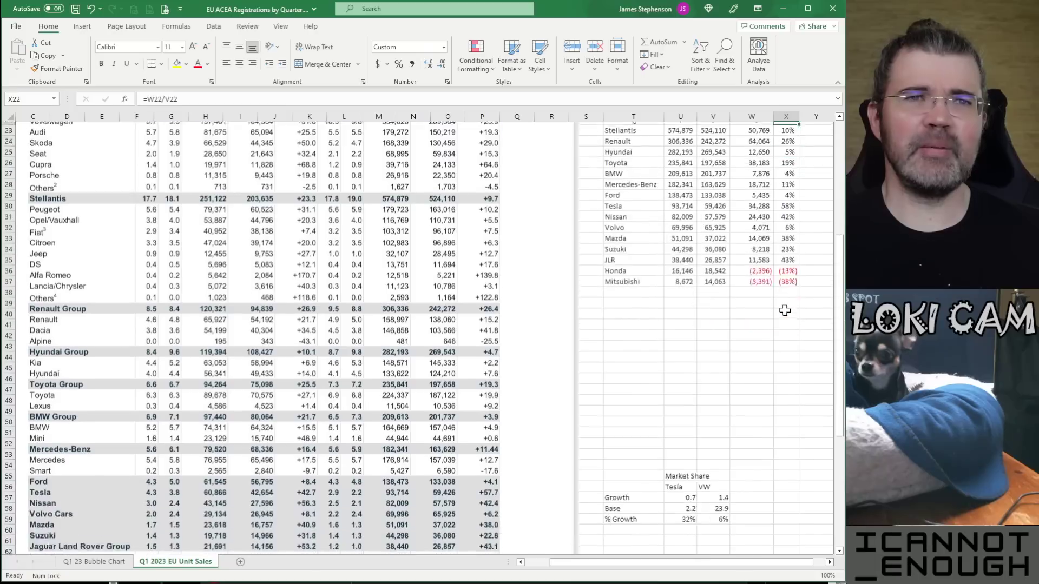
scroll(785, 310, down, 2)
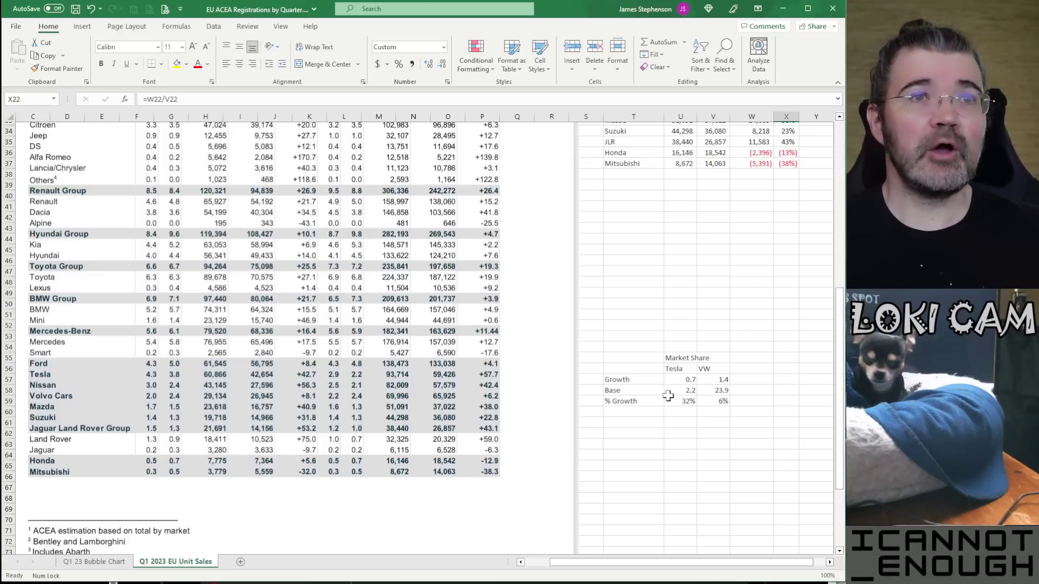
click(674, 380)
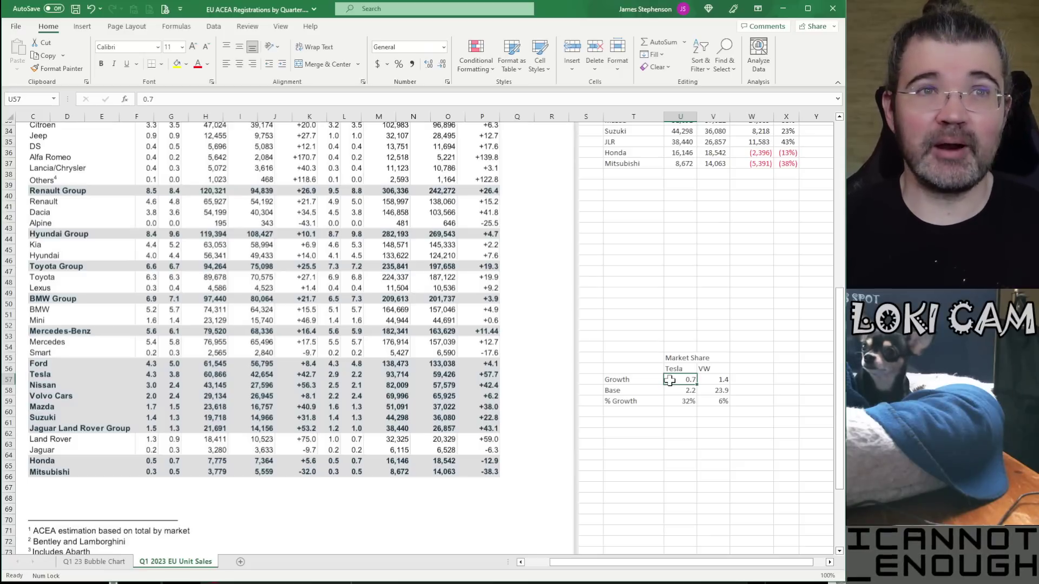
click(680, 367)
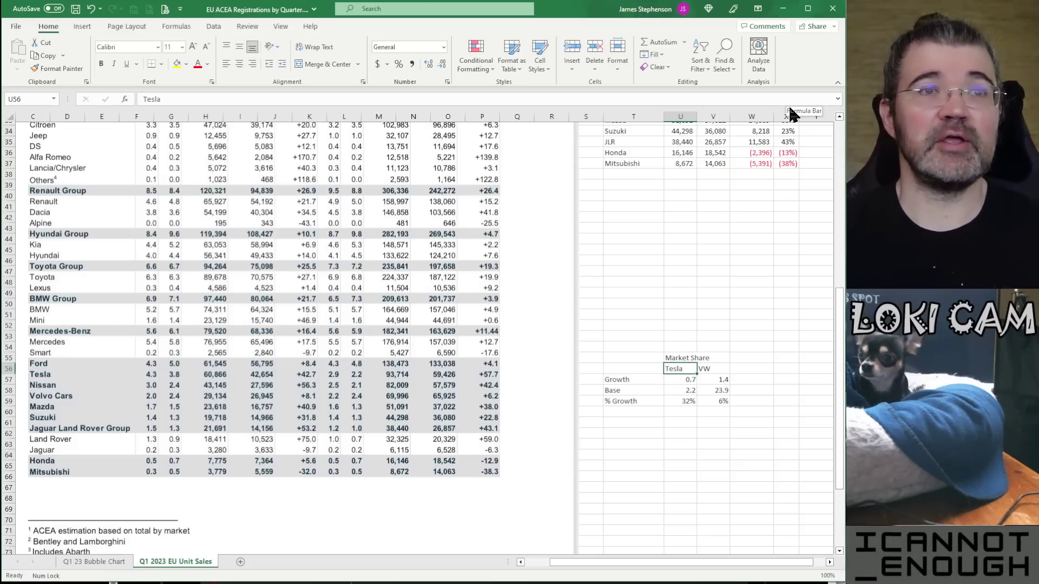
key(Down)
key(Right)
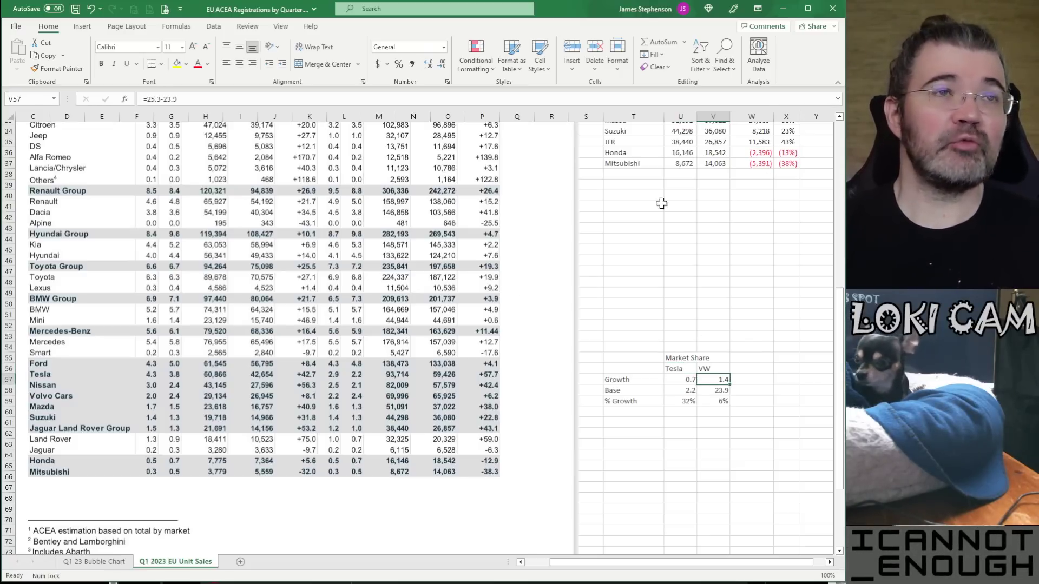
Check Volkswagen Group's January-March market shares for 2023 and 2022 in the acea table against the VW growth formula
scroll(377, 390, up, 9)
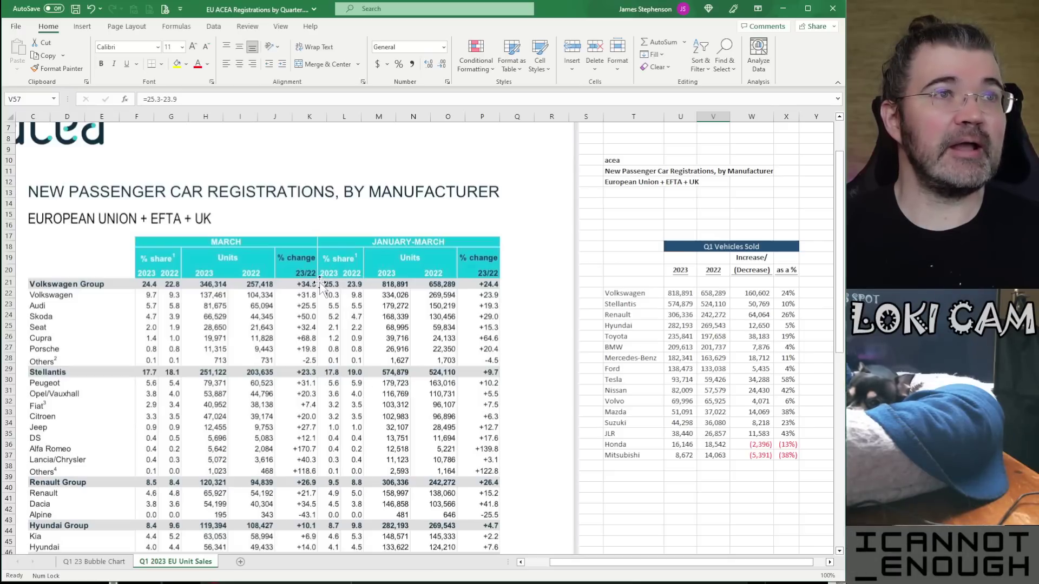
scroll(738, 337, down, 4)
scroll(739, 337, down, 2)
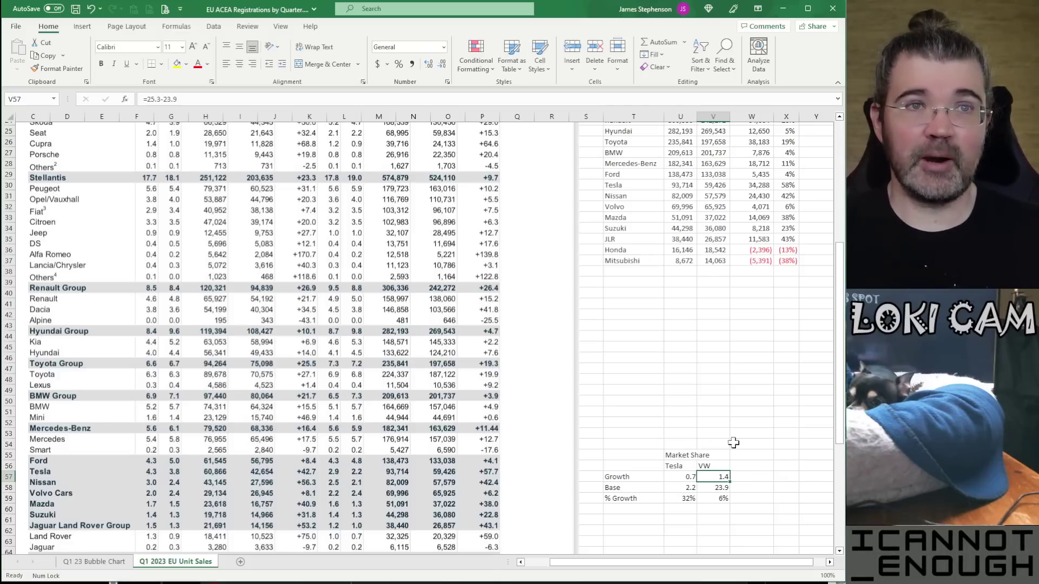
Inspect VW's Base value and the % Growth formulas for VW and Tesla in the Market Share comparison
click(715, 488)
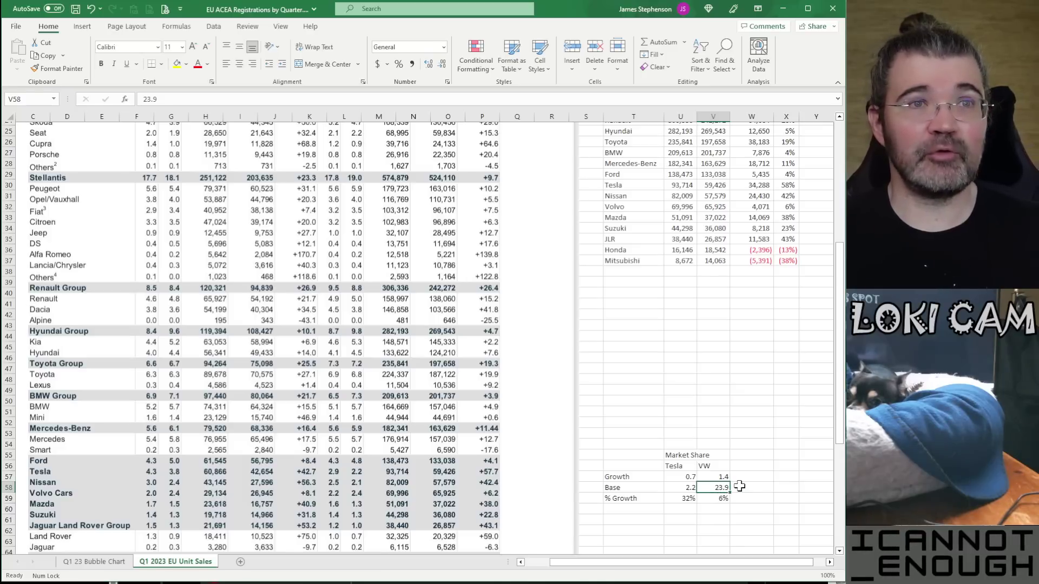
click(709, 498)
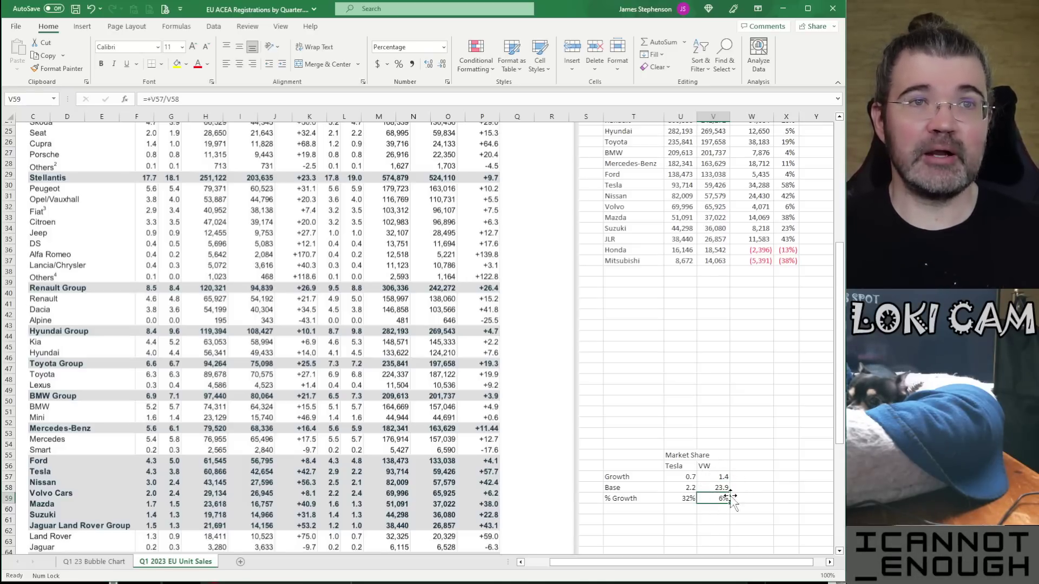
click(414, 99)
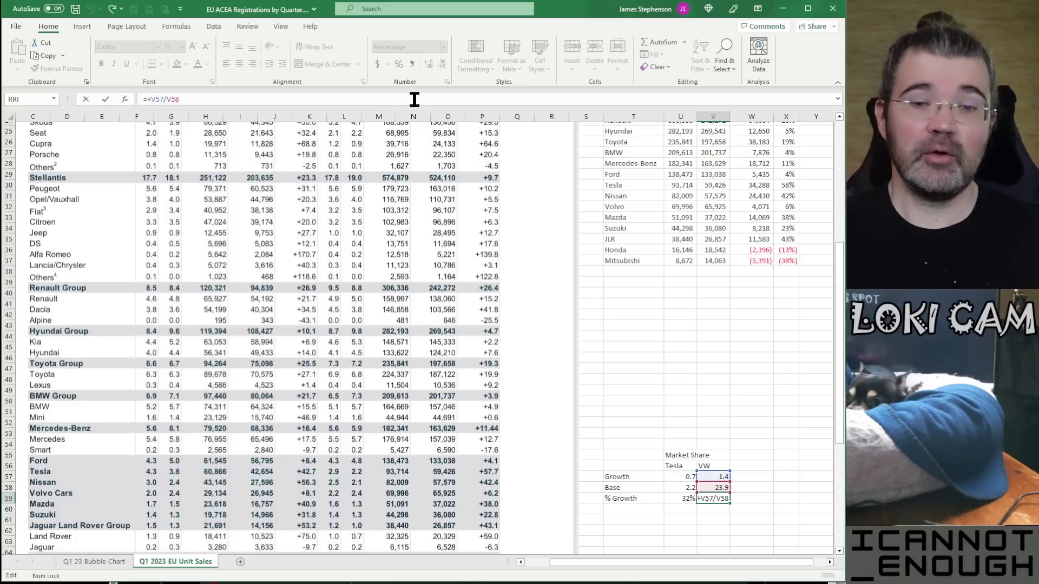
key(shift+Return)
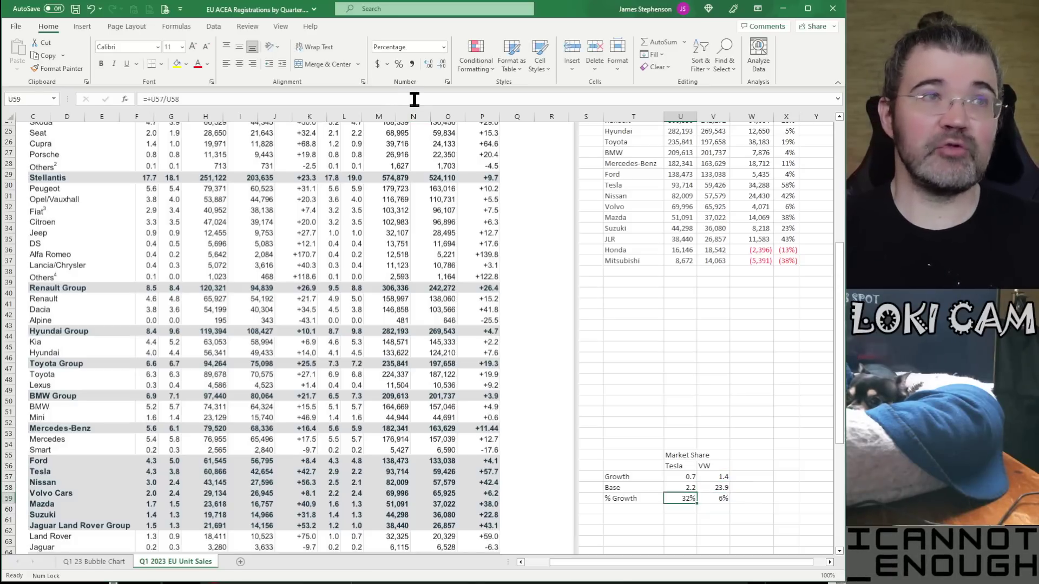
key(Return)
key(Up)
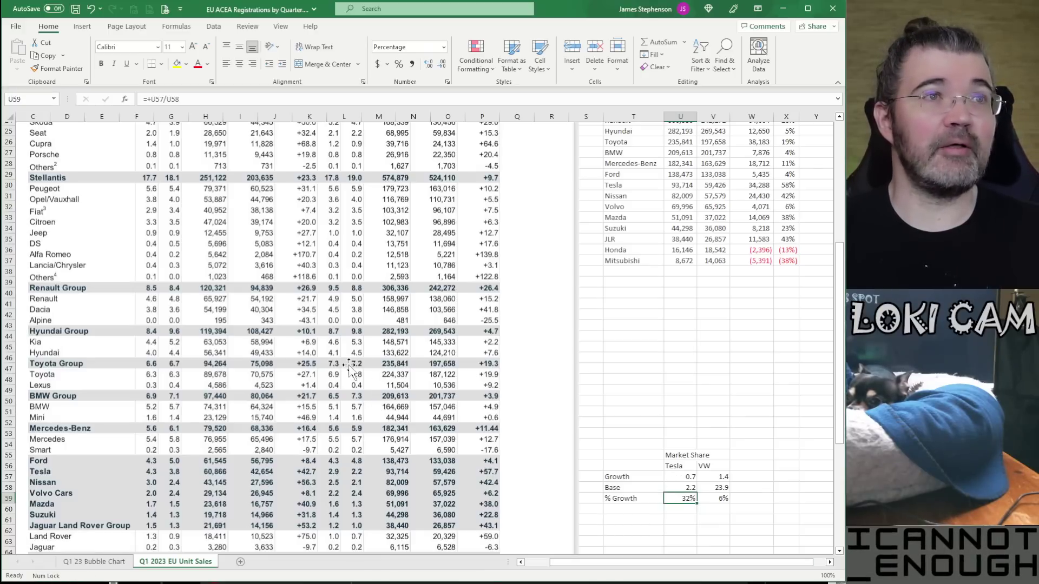
Return to the Q1 23 Bubble Chart sheet
scroll(409, 324, up, 4)
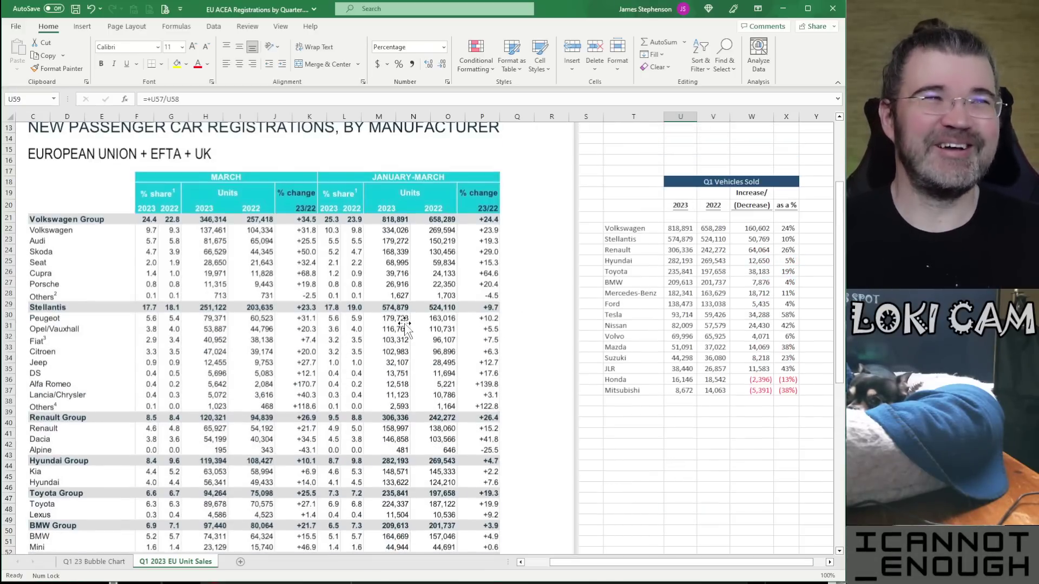
click(86, 562)
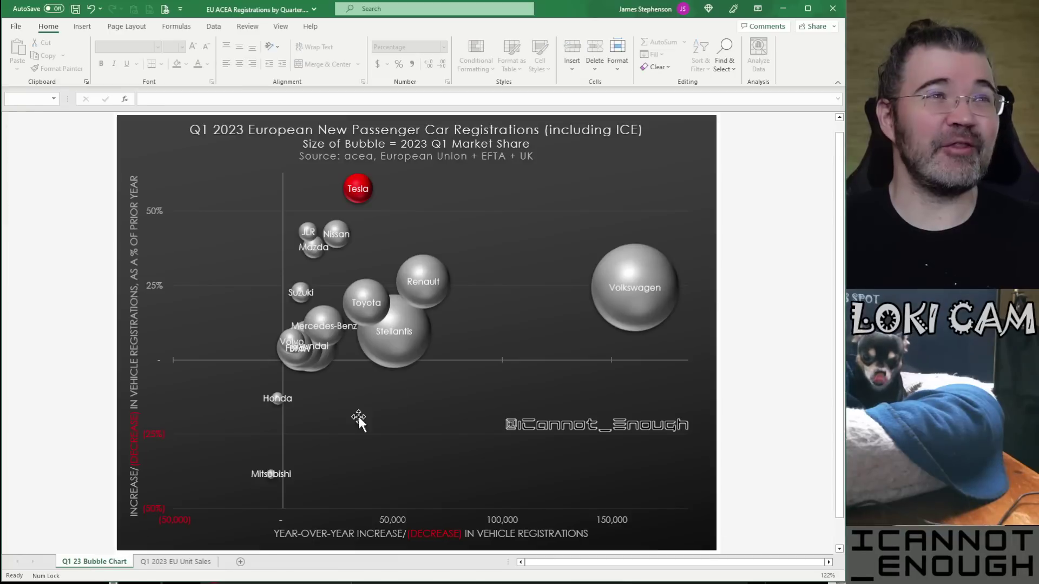